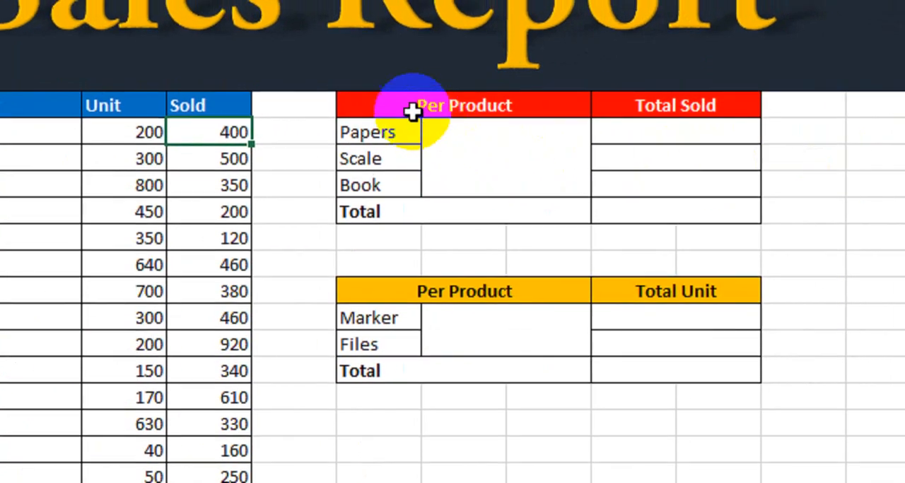
Examine the Total Sold and Total Unit summary tables and the Product, Unit and Sold columns of the sales list
{"action": "left_click_drag", "start_coordinate": [412, 112], "coordinate": [710, 200]}
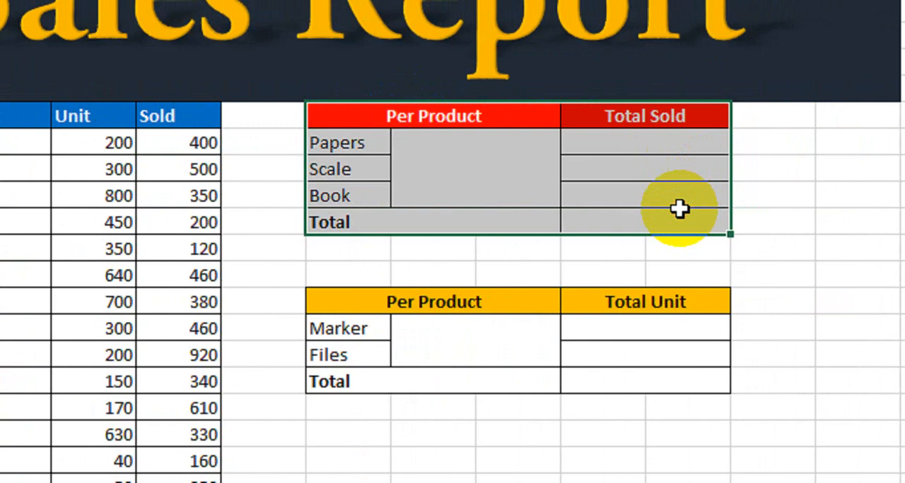
{"action": "left_click", "coordinate": [679, 303]}
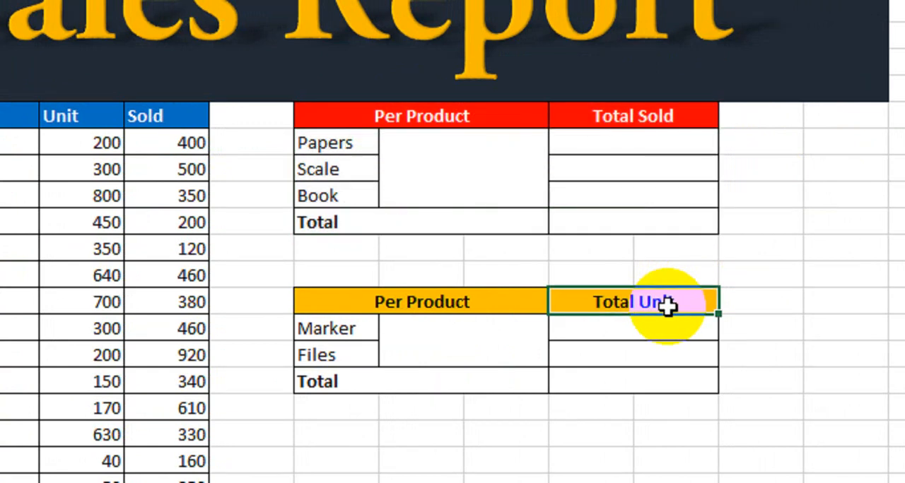
{"action": "left_click", "coordinate": [602, 149]}
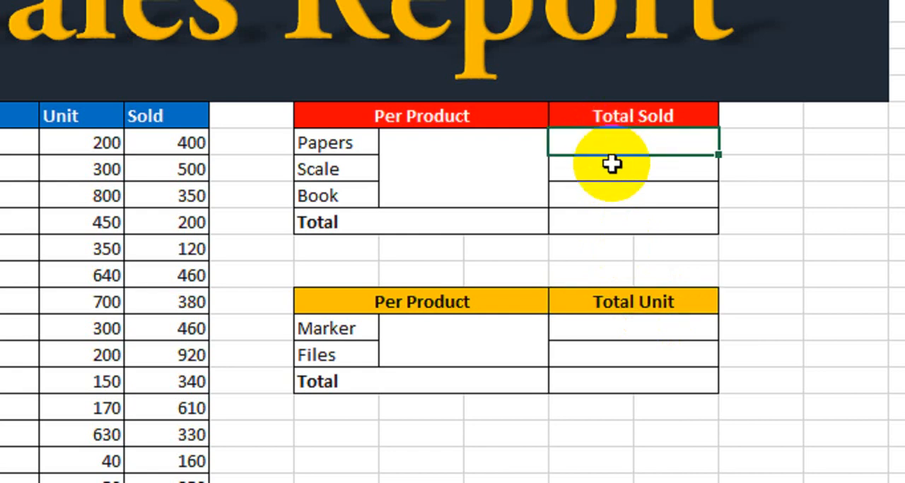
{"action": "left_click", "coordinate": [200, 144]}
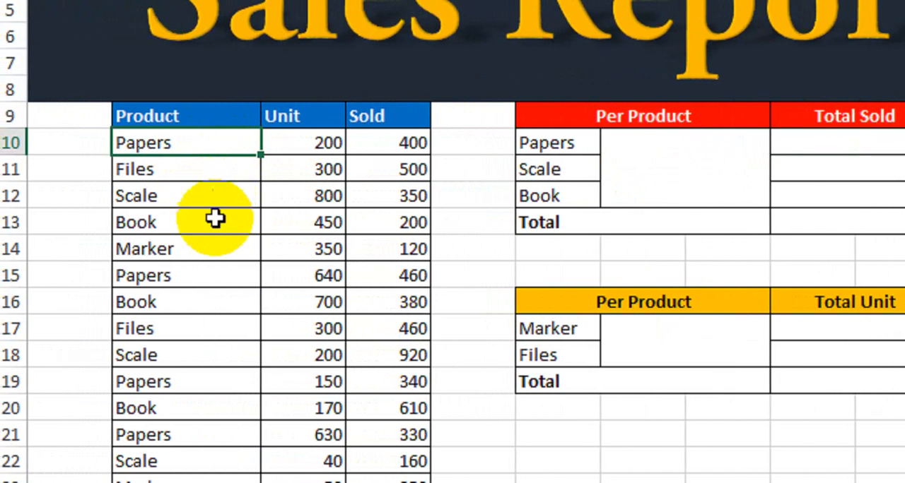
{"action": "left_click", "coordinate": [215, 219]}
{"action": "left_click", "coordinate": [391, 196]}
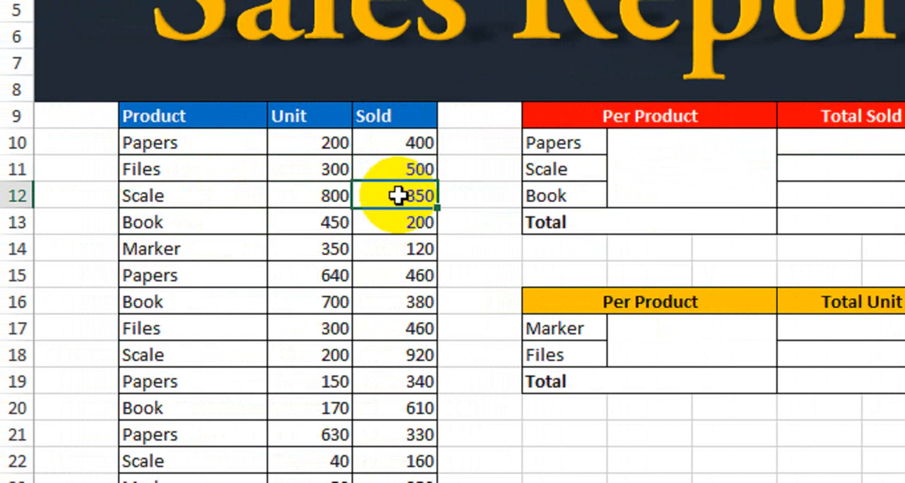
{"action": "left_click", "coordinate": [410, 271]}
{"action": "left_click", "coordinate": [412, 327]}
Begin a SUMIF formula in the Papers Total Sold cell with the product list as absolute range $B$10:$B$23
{"action": "left_click", "coordinate": [859, 147]}
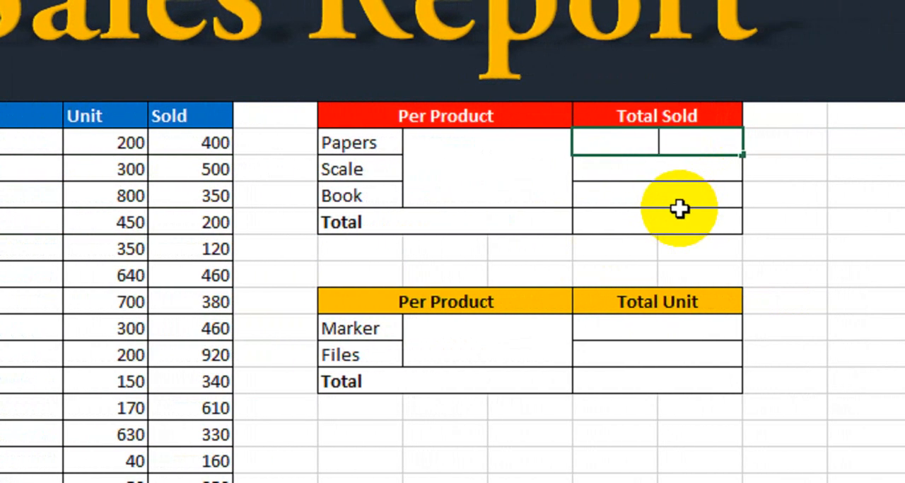
{"action": "type", "text": "=sumif"}
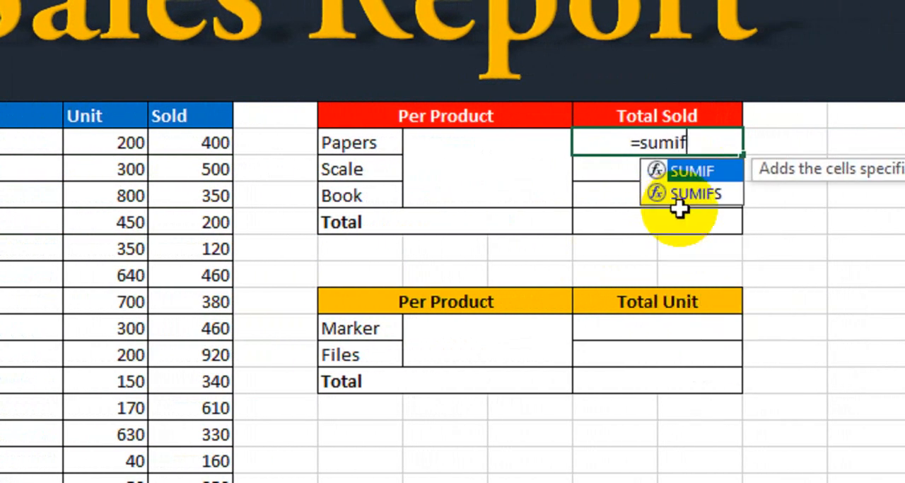
{"action": "key", "text": "Tab"}
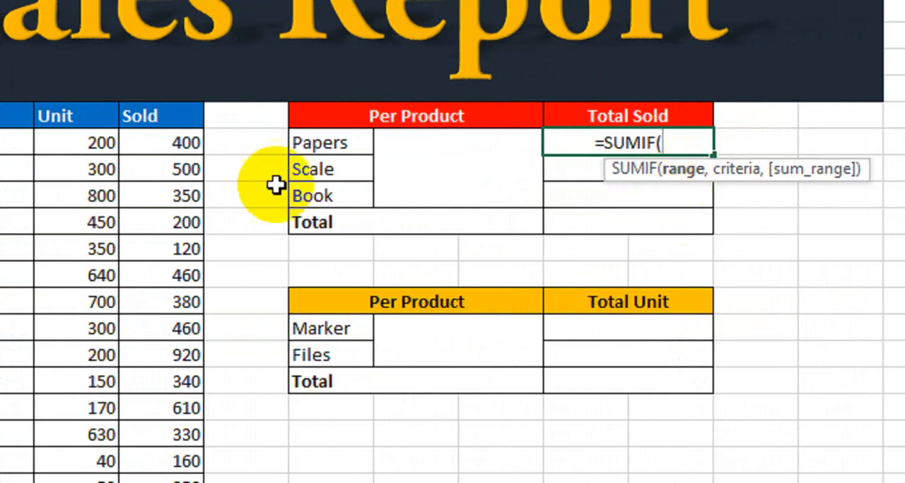
{"action": "left_click", "coordinate": [221, 153]}
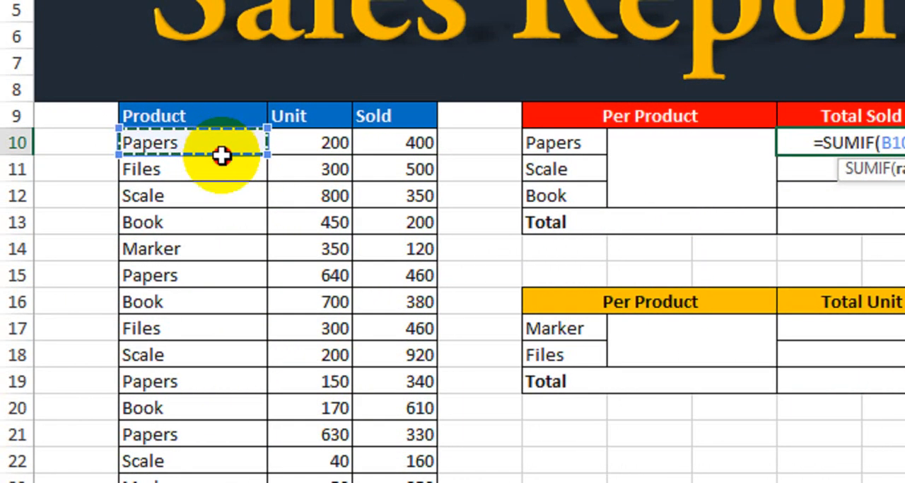
{"action": "left_click_drag", "start_coordinate": [221, 156], "coordinate": [230, 457]}
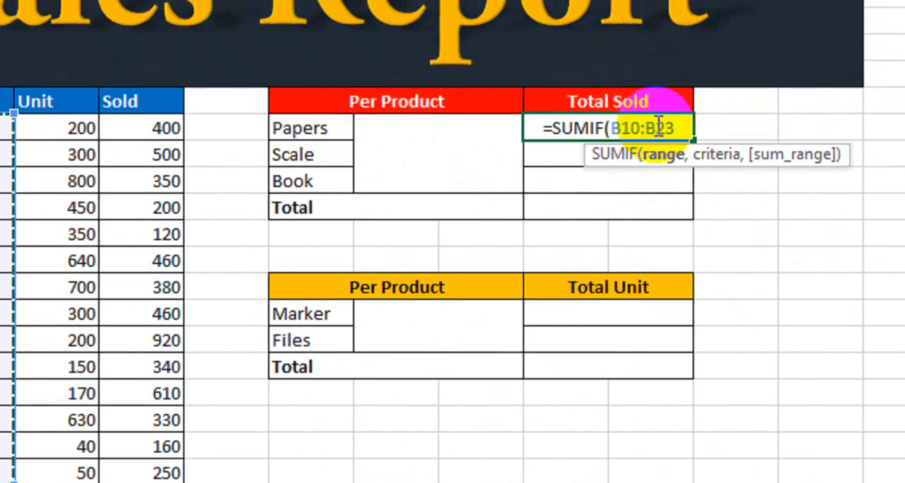
{"action": "key", "text": "F4"}
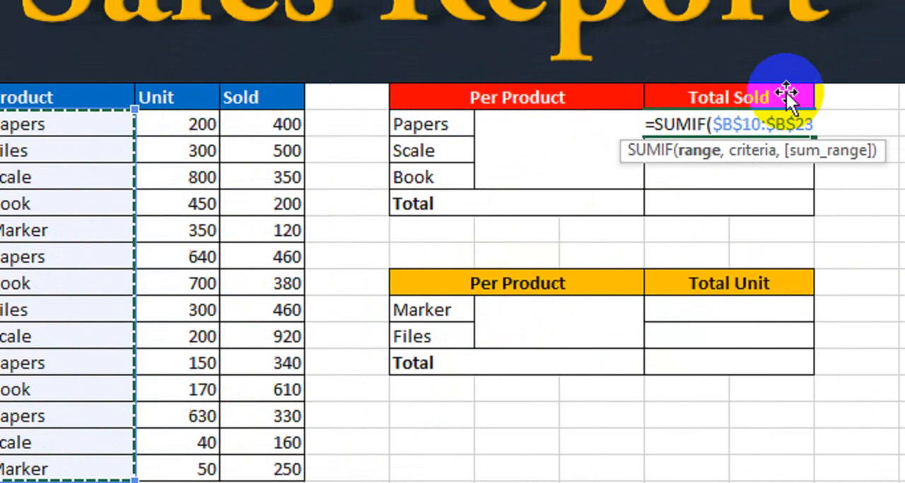
Complete the Papers SUMIF formula with F10 as criteria and the Sold column as absolute sum range $D$10:$D$23
{"action": "type", "text": ","}
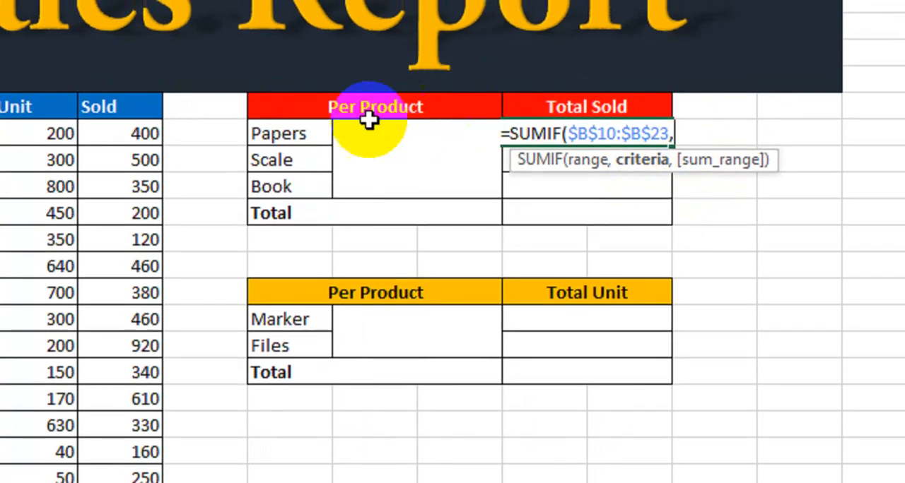
{"action": "left_click", "coordinate": [293, 125]}
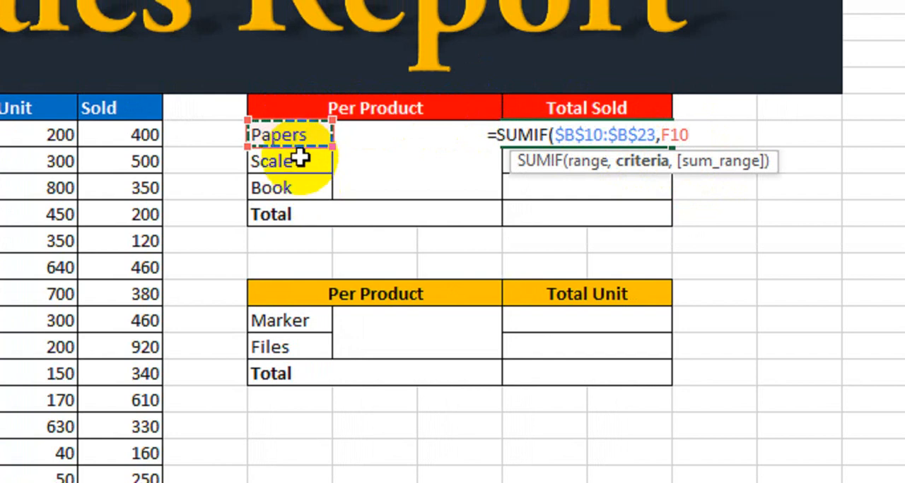
{"action": "type", "text": ","}
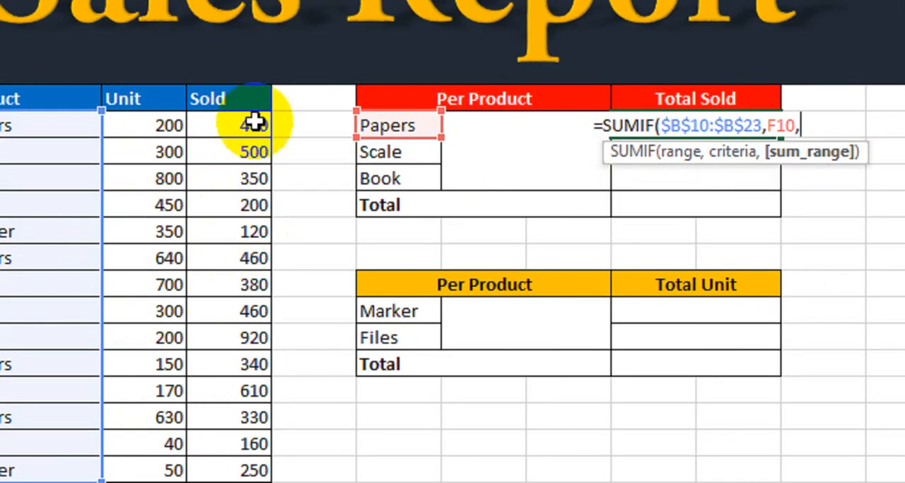
{"action": "left_click_drag", "start_coordinate": [245, 136], "coordinate": [226, 464]}
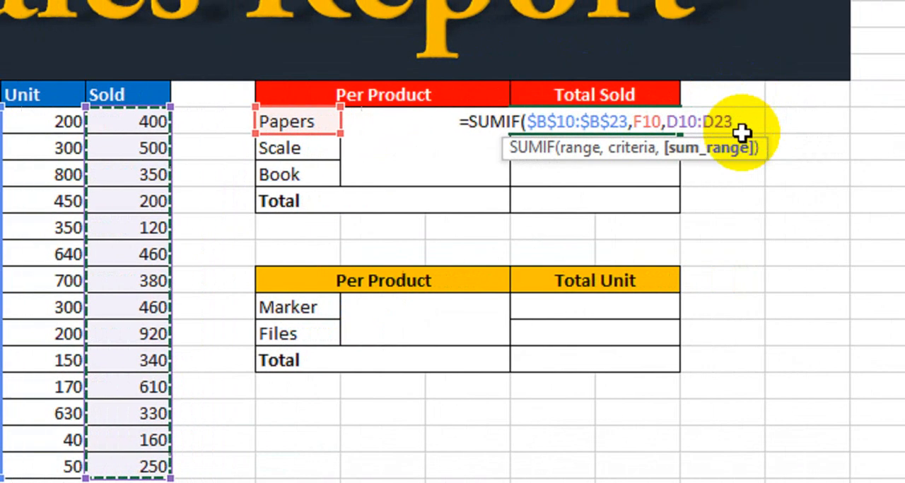
{"action": "key", "text": "F4"}
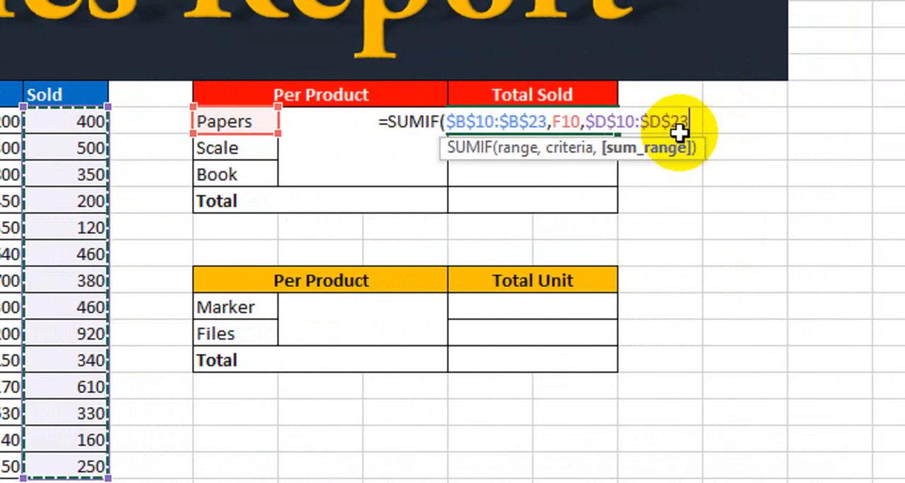
{"action": "type", "text": ")"}
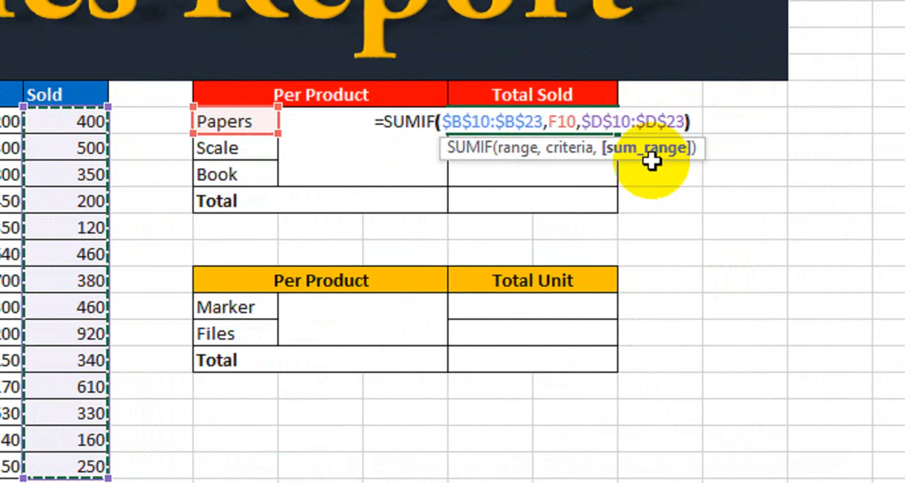
{"action": "key", "text": "Return"}
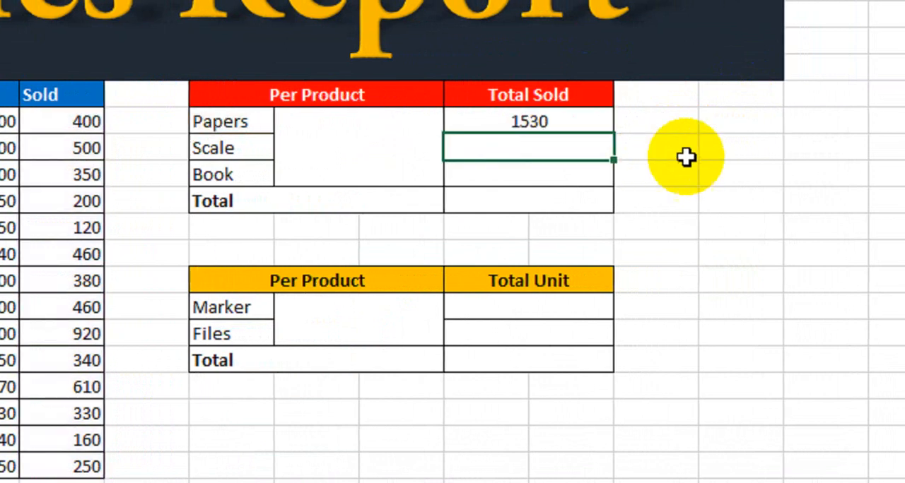
Fill the Papers Total Sold formula down to the Scale and Book rows and check each result
{"action": "left_click", "coordinate": [245, 127]}
{"action": "left_click", "coordinate": [507, 126]}
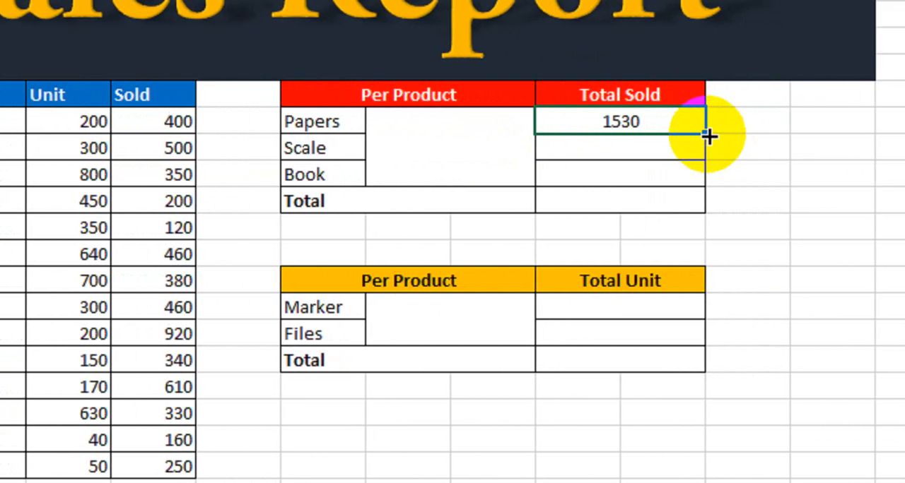
{"action": "left_click_drag", "start_coordinate": [818, 134], "coordinate": [821, 182]}
{"action": "left_click_drag", "start_coordinate": [679, 182], "coordinate": [680, 185]}
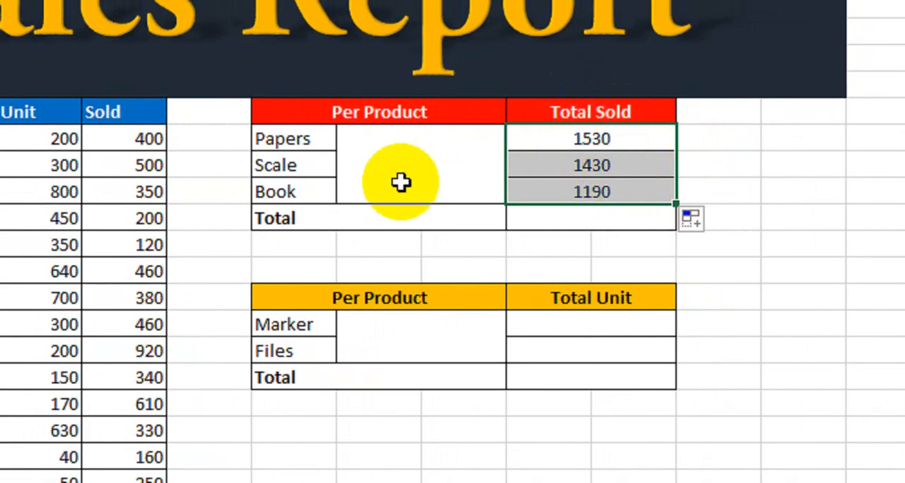
{"action": "left_click", "coordinate": [256, 165]}
{"action": "left_click", "coordinate": [536, 165]}
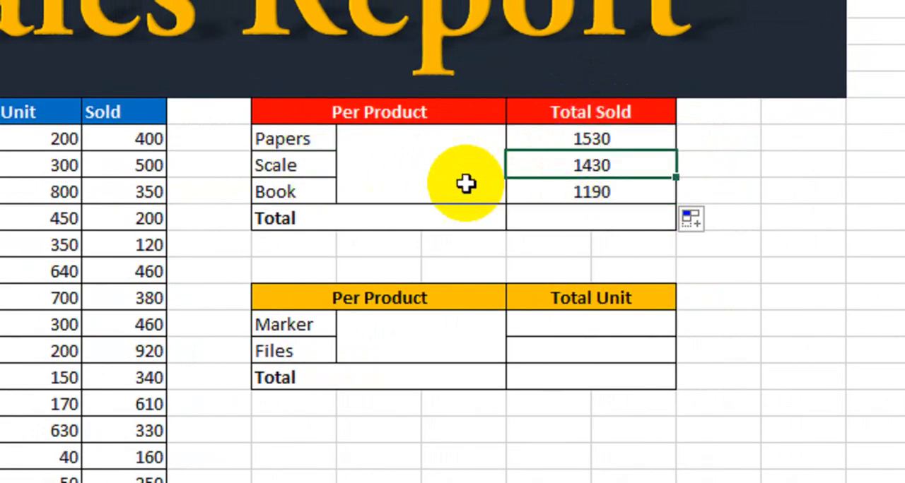
{"action": "left_click", "coordinate": [303, 186]}
{"action": "left_click", "coordinate": [575, 192]}
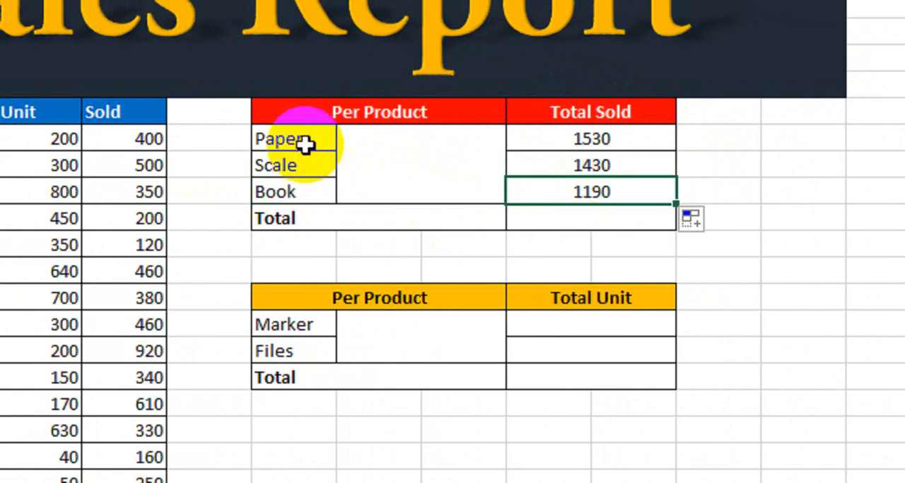
Replace the product name Book with Marker in the Total Sold summary table
{"action": "left_click_drag", "start_coordinate": [305, 146], "coordinate": [305, 204]}
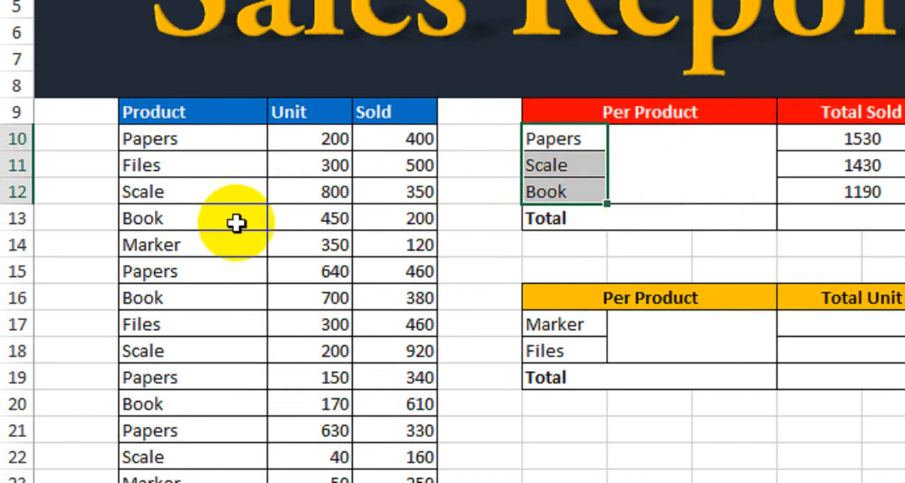
{"action": "left_click", "coordinate": [193, 242]}
{"action": "left_click", "coordinate": [576, 192]}
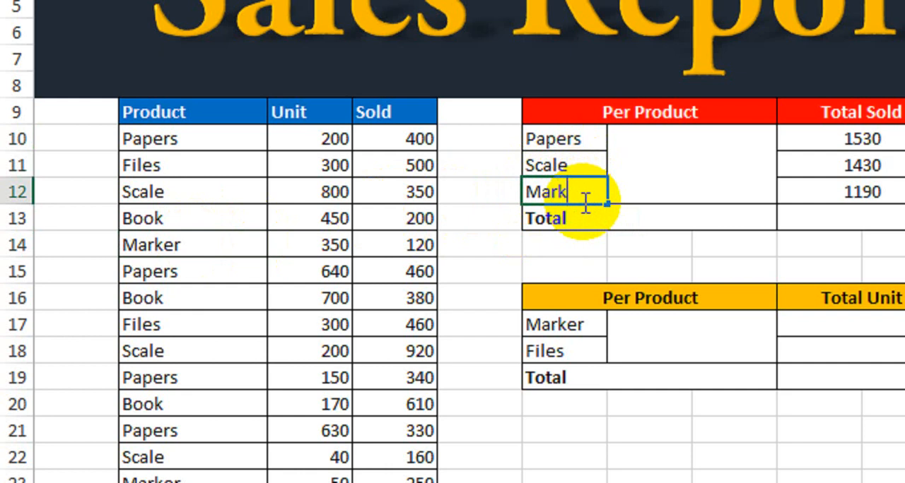
{"action": "key", "text": "Return"}
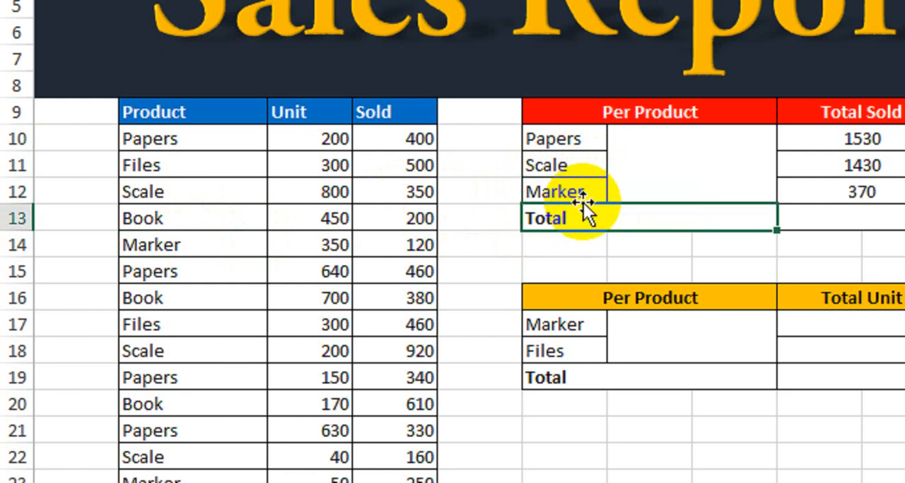
Compare the product names and totals in the Total Sold table with the Product column of the sales list
{"action": "left_click", "coordinate": [749, 187]}
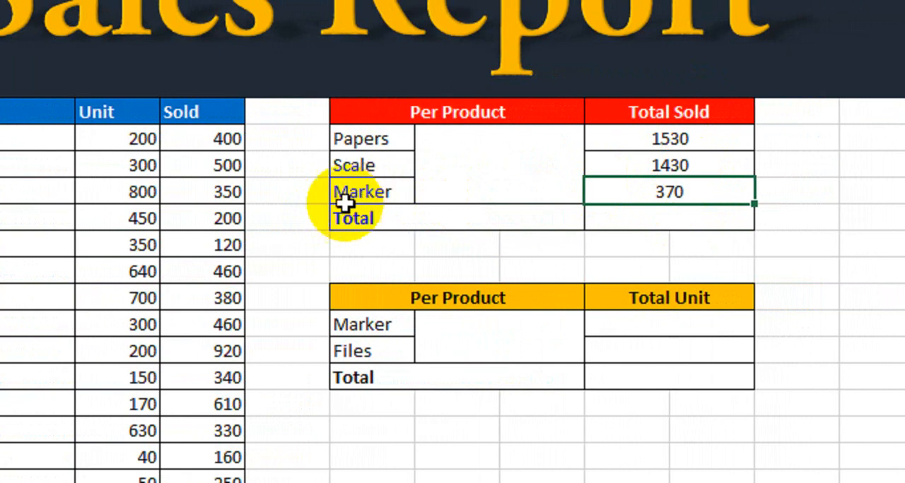
{"action": "left_click_drag", "start_coordinate": [180, 140], "coordinate": [164, 352]}
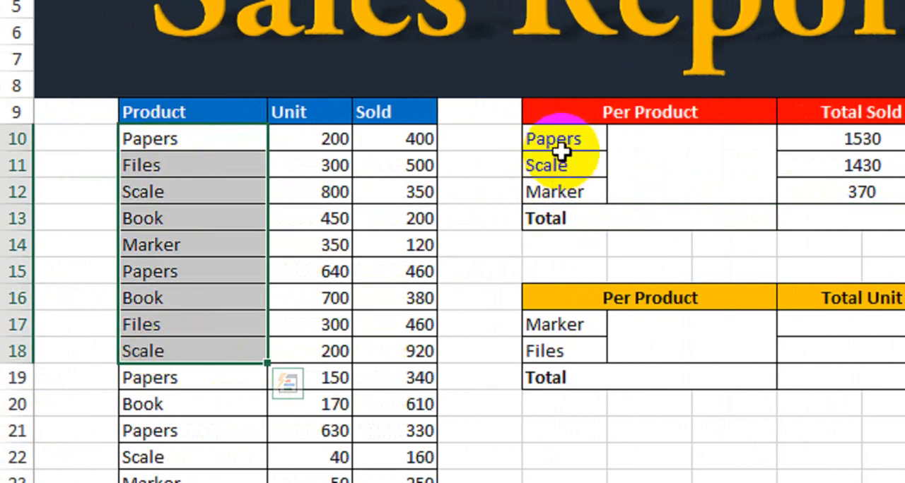
{"action": "left_click_drag", "start_coordinate": [558, 140], "coordinate": [567, 192]}
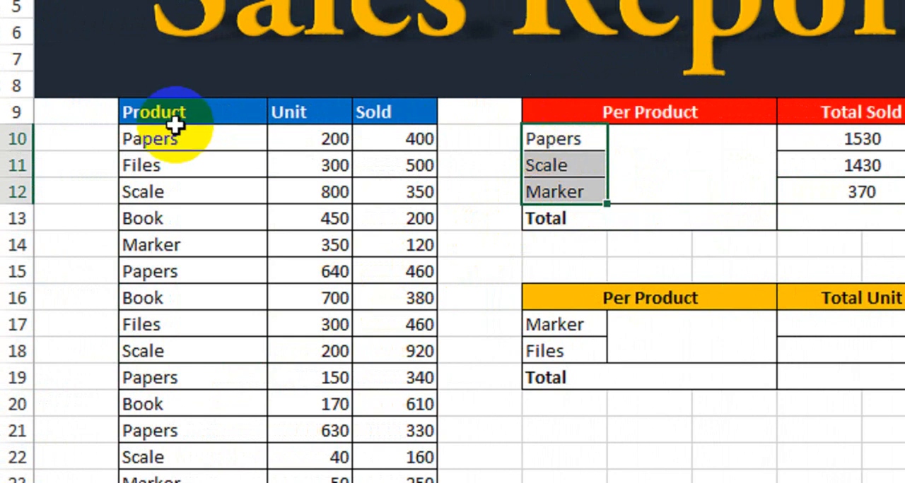
{"action": "left_click_drag", "start_coordinate": [178, 139], "coordinate": [181, 278]}
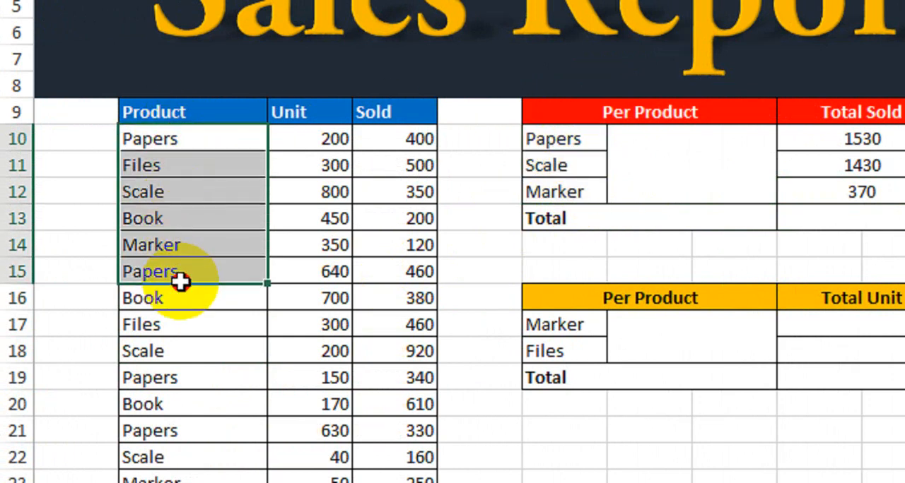
{"action": "left_click_drag", "start_coordinate": [569, 142], "coordinate": [577, 190]}
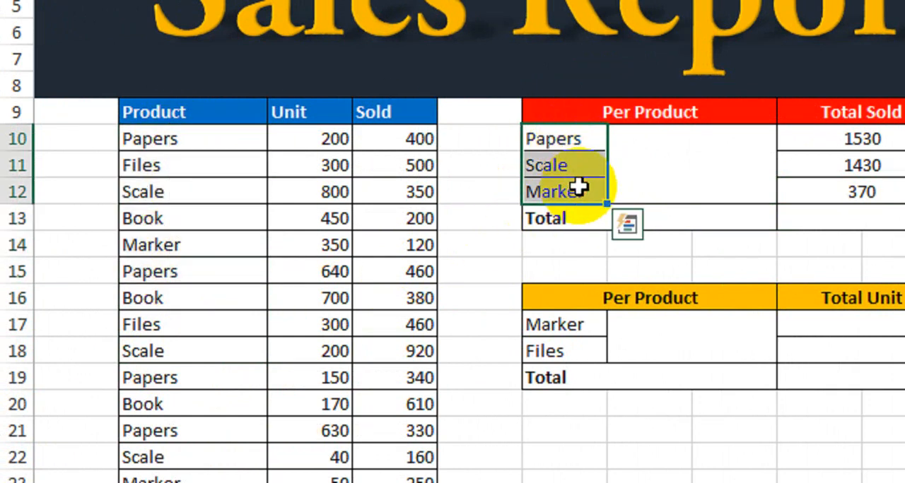
{"action": "left_click_drag", "start_coordinate": [541, 139], "coordinate": [875, 127]}
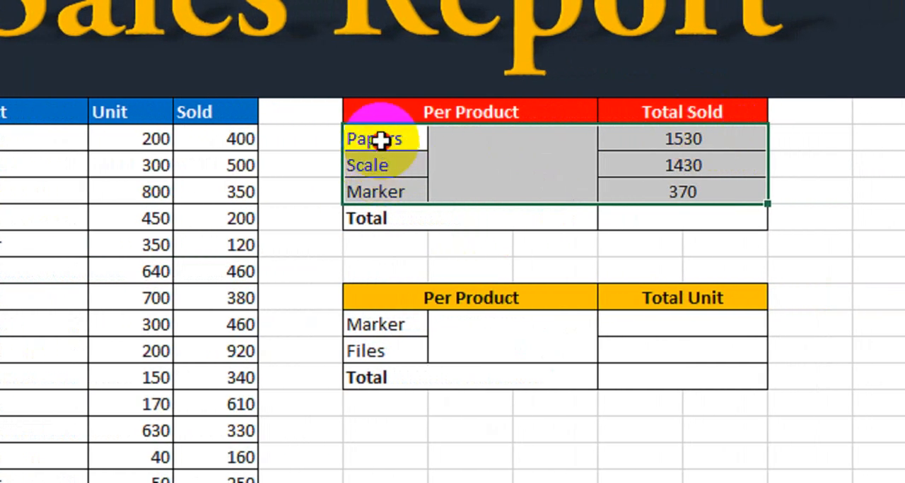
{"action": "left_click_drag", "start_coordinate": [402, 140], "coordinate": [397, 234]}
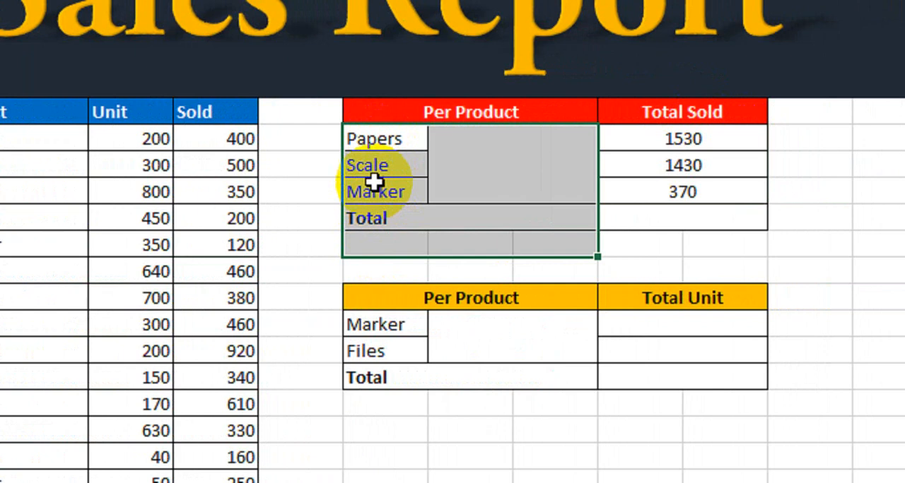
{"action": "left_click_drag", "start_coordinate": [385, 141], "coordinate": [392, 193]}
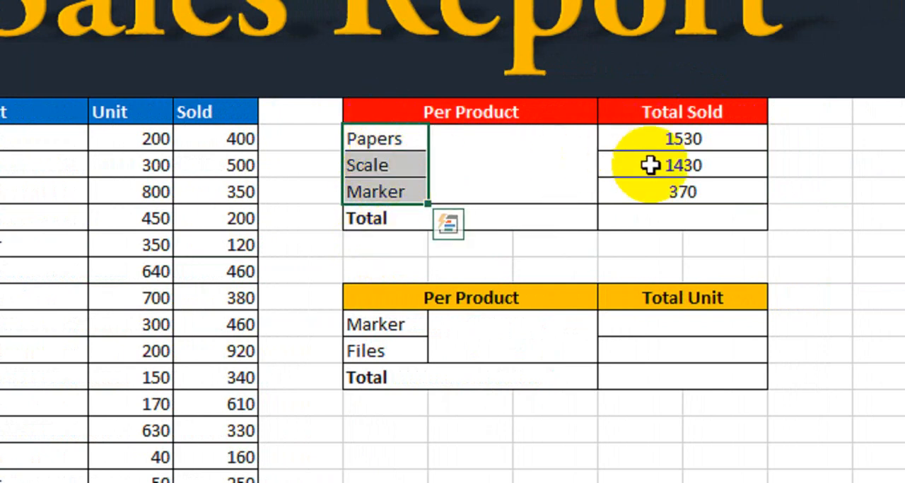
Sum the Papers, Scale and Marker values in the Total row of the Total Sold table with =SUM(I10:J12)
{"action": "left_click", "coordinate": [631, 216]}
{"action": "type", "text": "="}
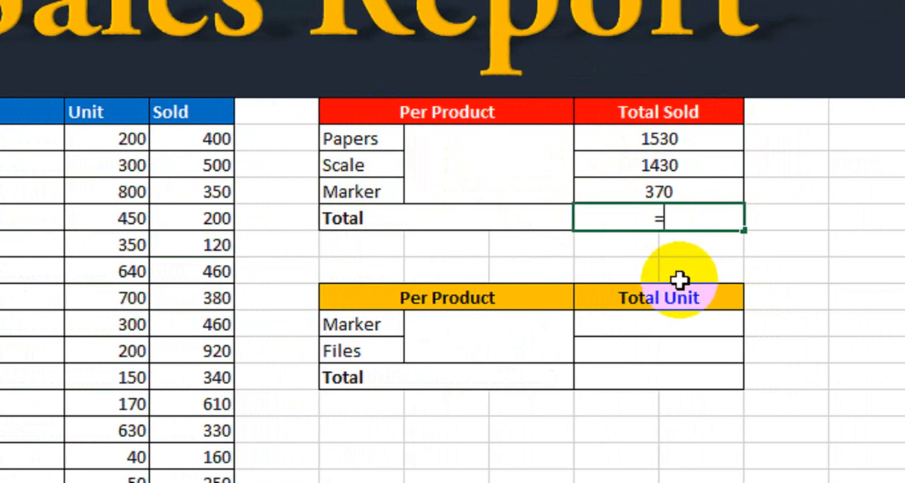
{"action": "type", "text": "su"}
{"action": "double_click", "coordinate": [680, 286]}
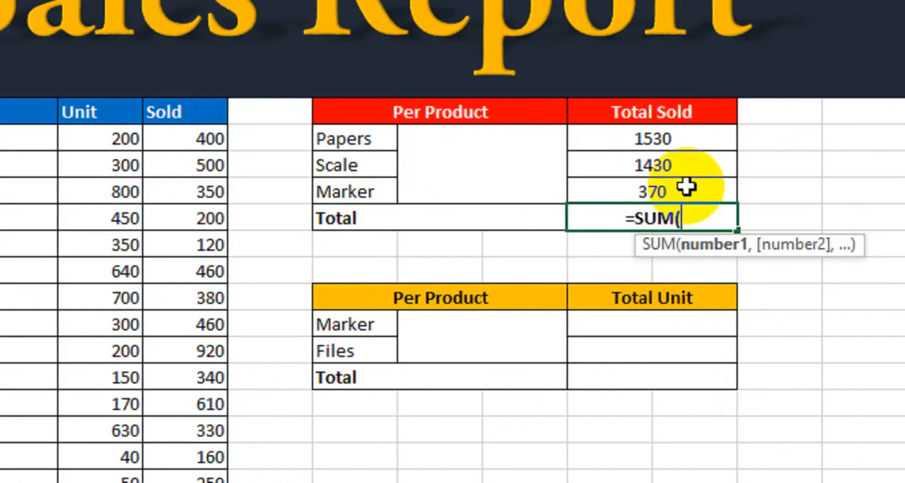
{"action": "left_click_drag", "start_coordinate": [662, 142], "coordinate": [668, 178]}
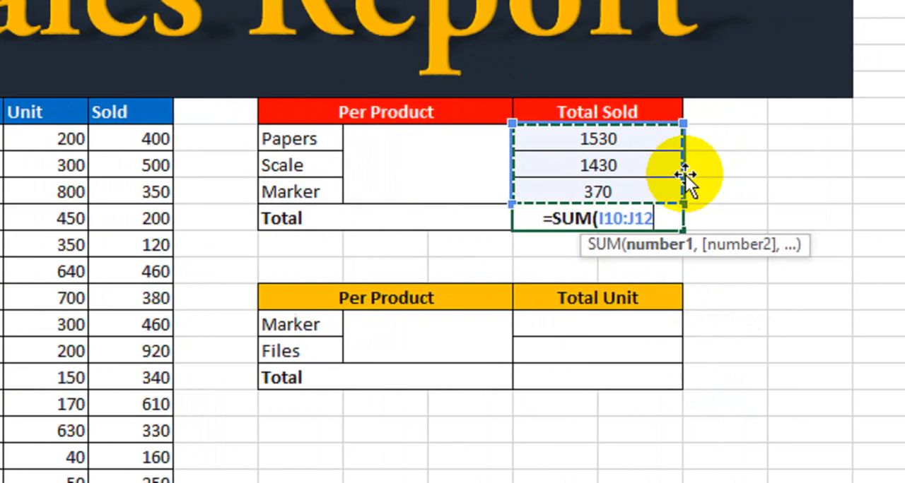
{"action": "type", "text": ")"}
{"action": "key", "text": "Return"}
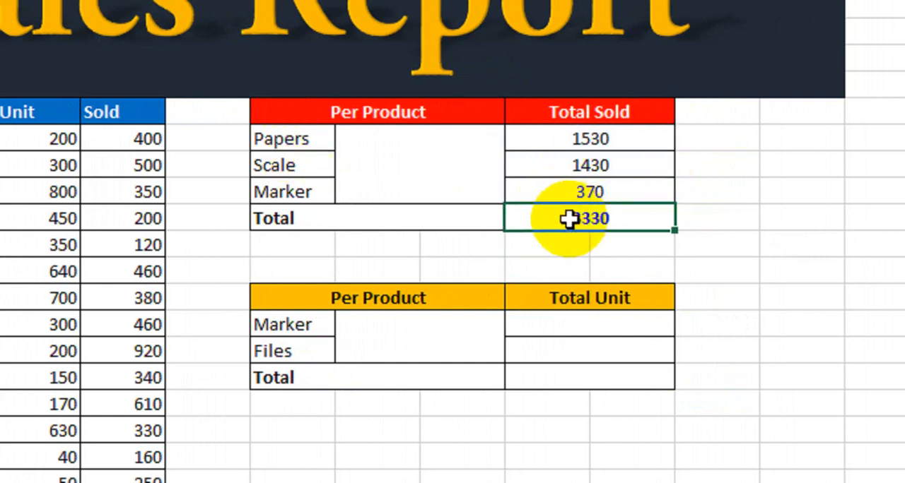
Review the product names, per-product results and overall total in the Total Sold table
{"action": "left_click", "coordinate": [295, 138]}
{"action": "left_click", "coordinate": [571, 140]}
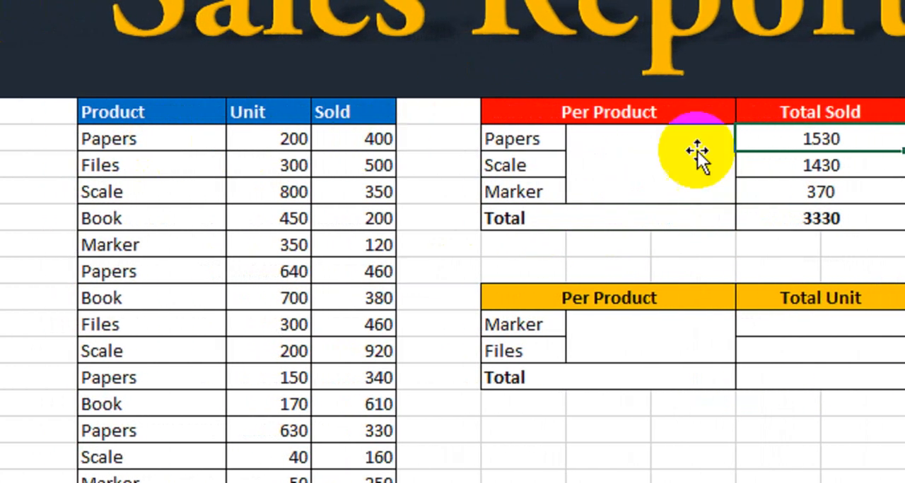
{"action": "left_click_drag", "start_coordinate": [353, 142], "coordinate": [410, 190]}
{"action": "mouse_move", "coordinate": [622, 141]}
{"action": "left_mouse_down"}
{"action": "mouse_move", "coordinate": [656, 155]}
{"action": "mouse_move", "coordinate": [657, 181]}
{"action": "left_mouse_up"}
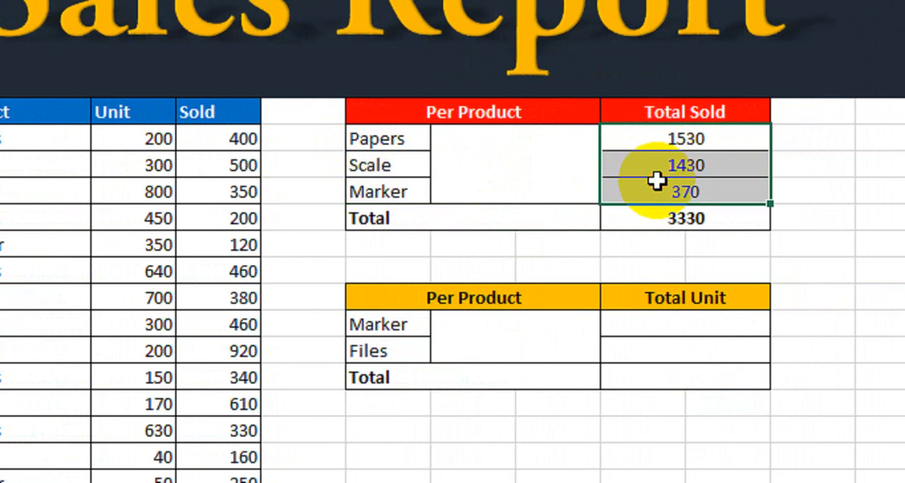
{"action": "left_click", "coordinate": [662, 220]}
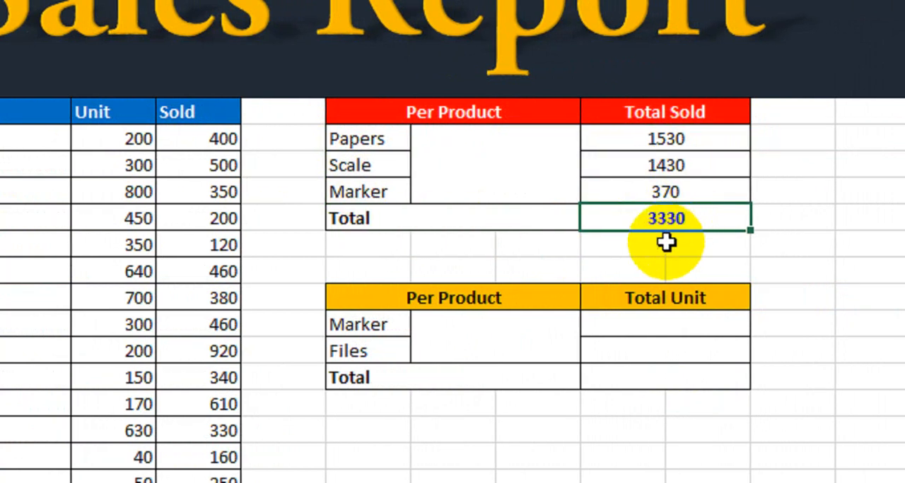
{"action": "left_click_drag", "start_coordinate": [657, 140], "coordinate": [653, 218]}
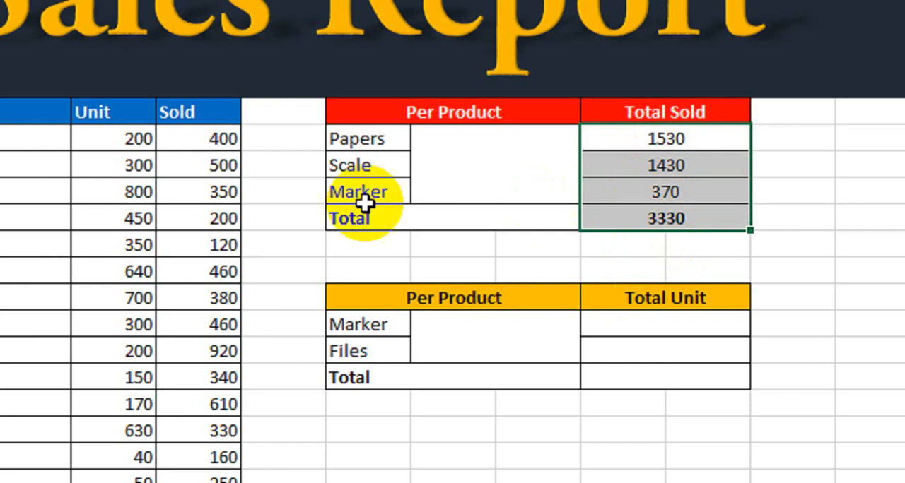
Start a SUMIF formula in the Marker row's Total Unit cell with the Product column as absolute range $B$10:$B$23
{"action": "left_click", "coordinate": [659, 323]}
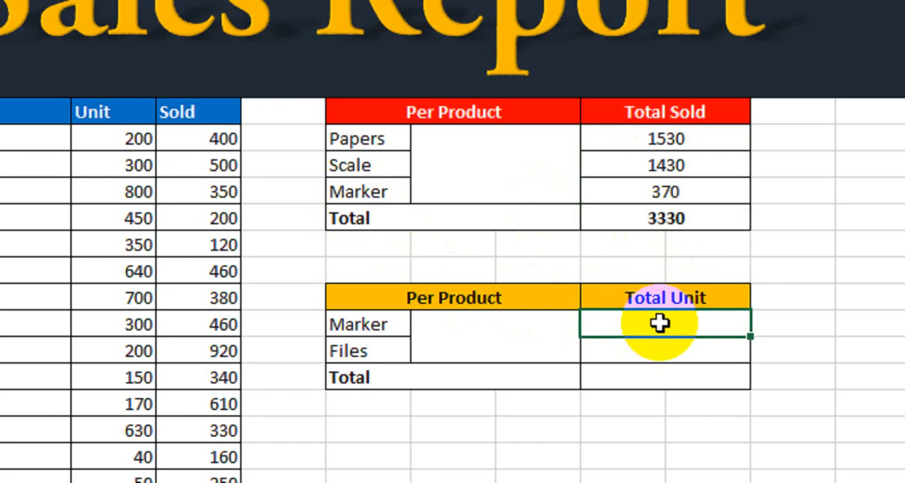
{"action": "type", "text": "=sumif"}
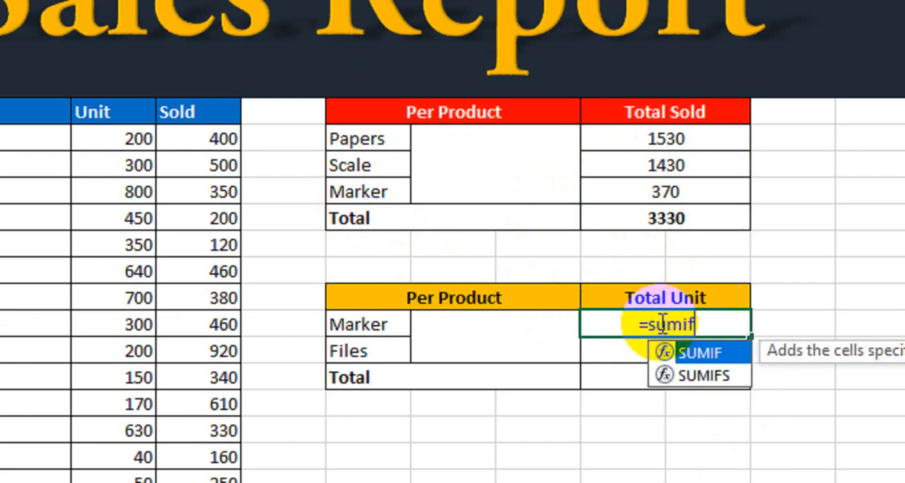
{"action": "key", "text": "Tab"}
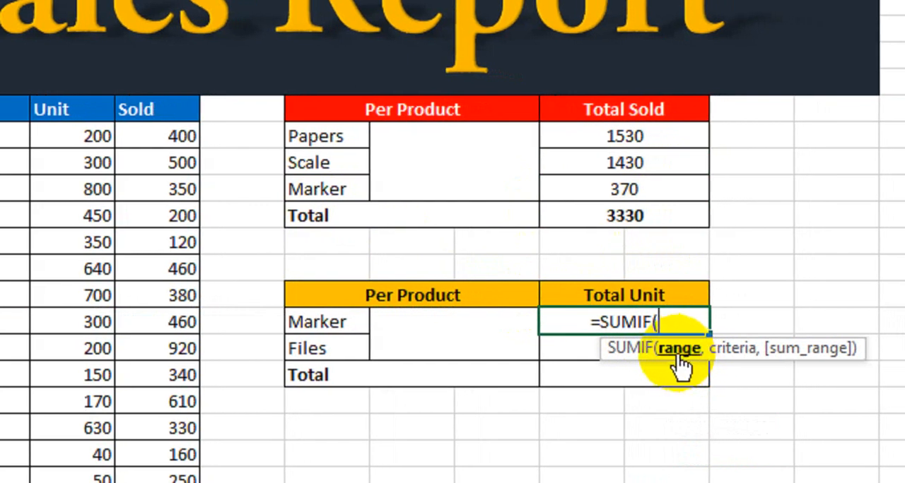
{"action": "left_click_drag", "start_coordinate": [142, 131], "coordinate": [196, 458]}
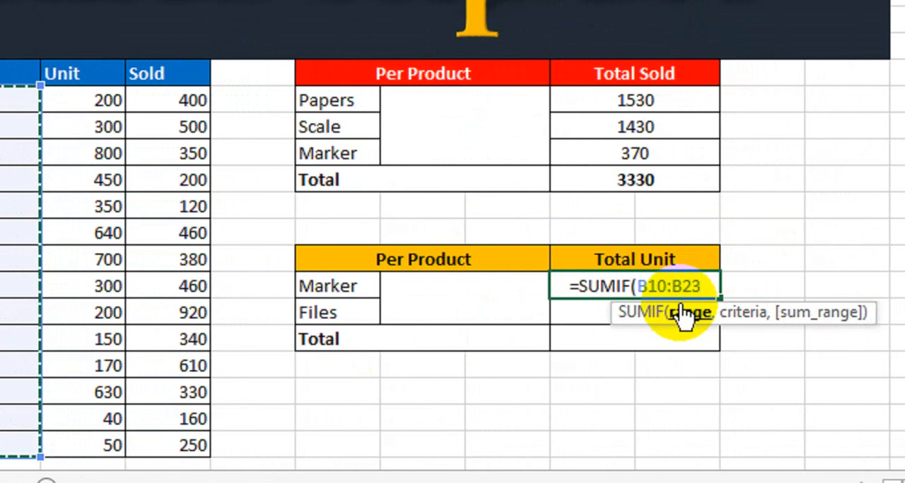
{"action": "key", "text": "F4"}
{"action": "type", "text": ","}
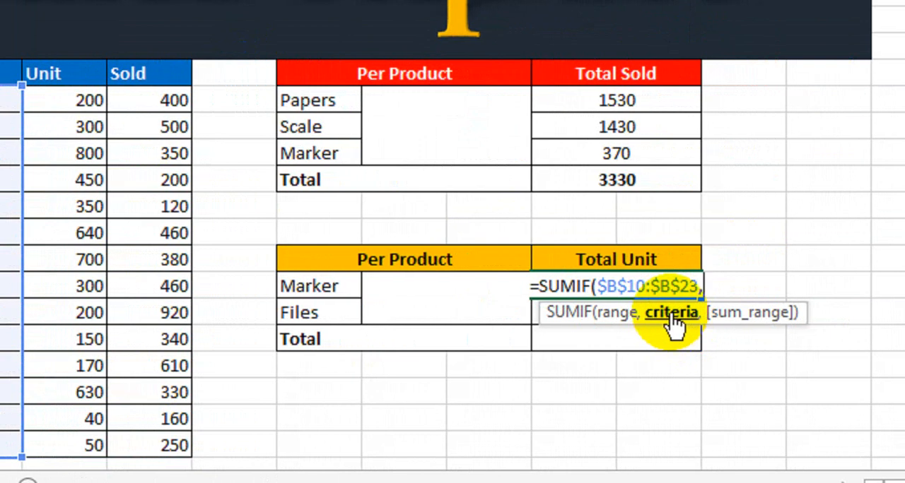
Complete the Marker SUMIF formula with F17 as criteria and the Unit column as absolute sum range $C$10:$C$23
{"action": "left_click", "coordinate": [325, 289]}
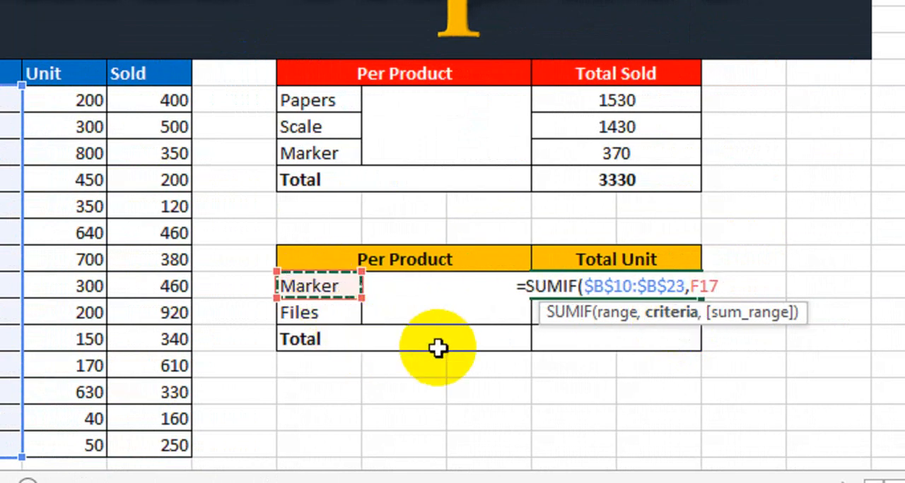
{"action": "type", "text": ","}
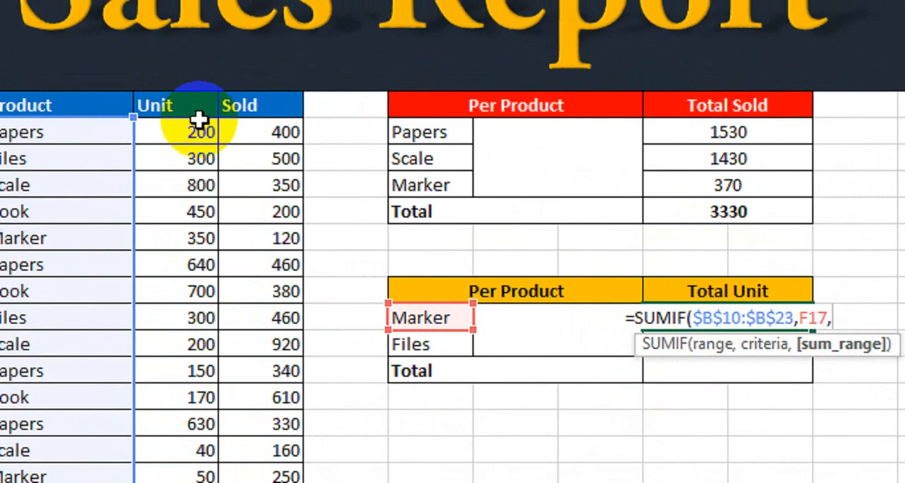
{"action": "left_click_drag", "start_coordinate": [200, 133], "coordinate": [176, 475]}
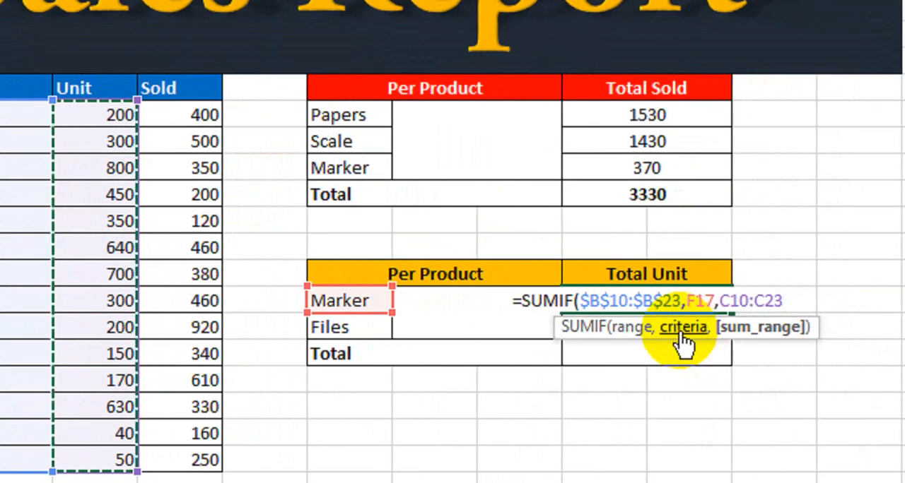
{"action": "key", "text": "F4"}
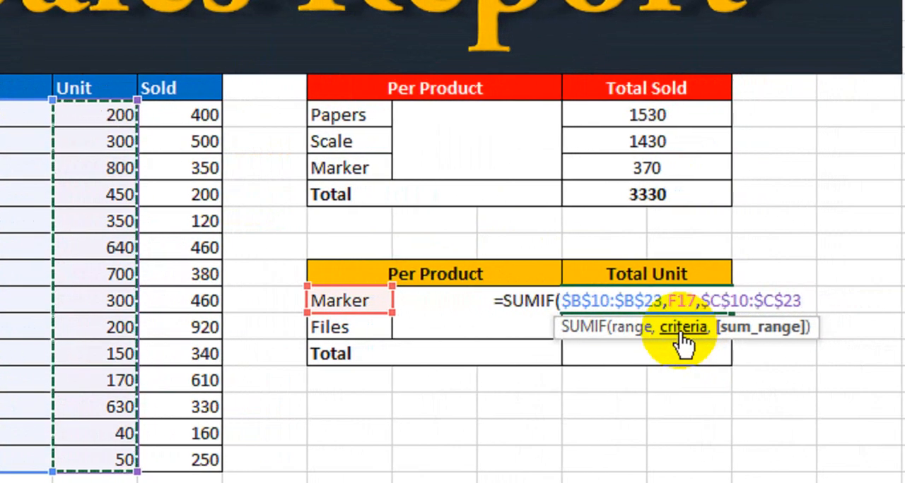
{"action": "key", "text": "Return"}
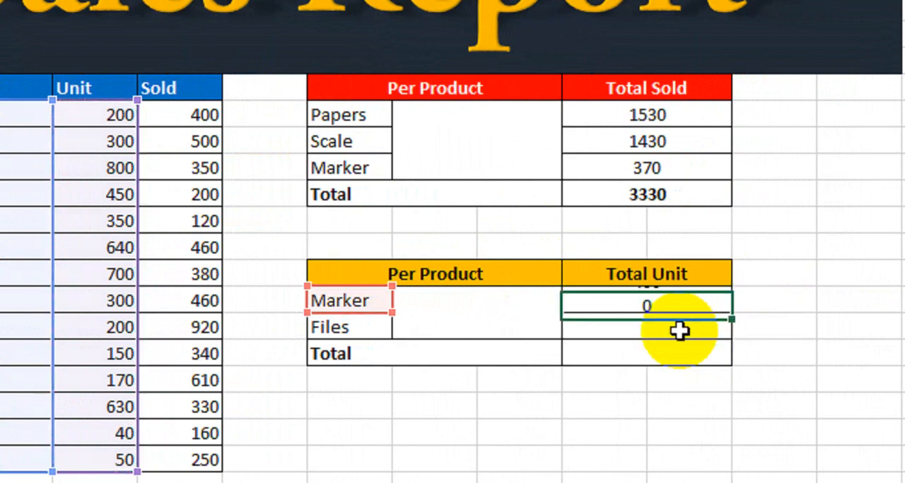
Check the Marker unit entries in the sales list and fill the Marker Total Unit formula down to the Files row
{"action": "left_click", "coordinate": [358, 300]}
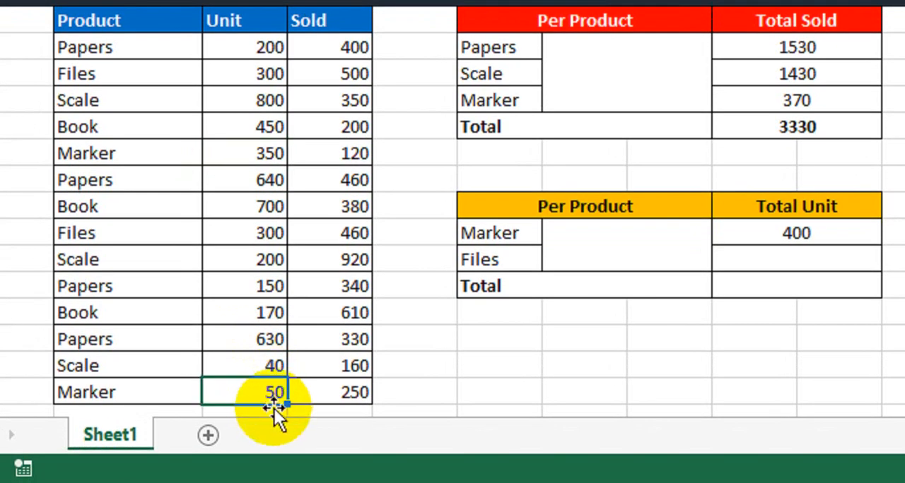
{"action": "mouse_move", "coordinate": [273, 404]}
{"action": "left_mouse_down"}
{"action": "mouse_move", "coordinate": [261, 405]}
{"action": "mouse_move", "coordinate": [255, 161]}
{"action": "left_mouse_up"}
{"action": "left_click", "coordinate": [242, 387]}
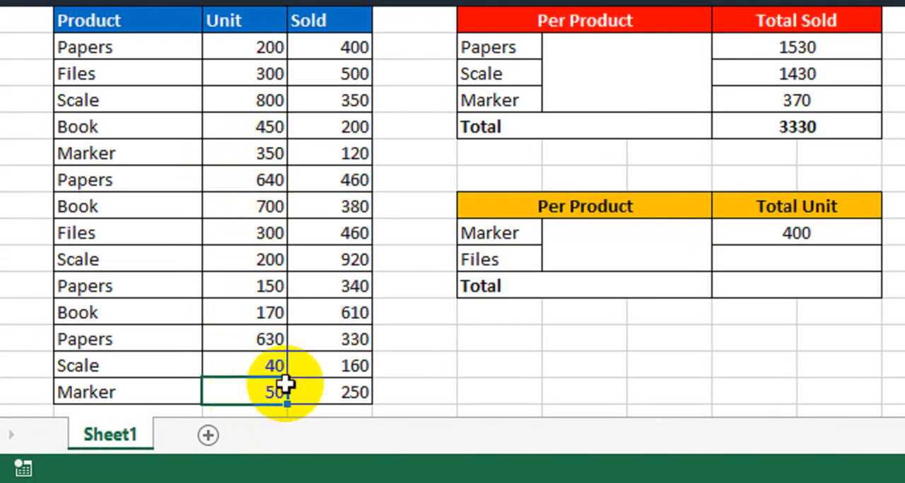
{"action": "left_click", "coordinate": [760, 239]}
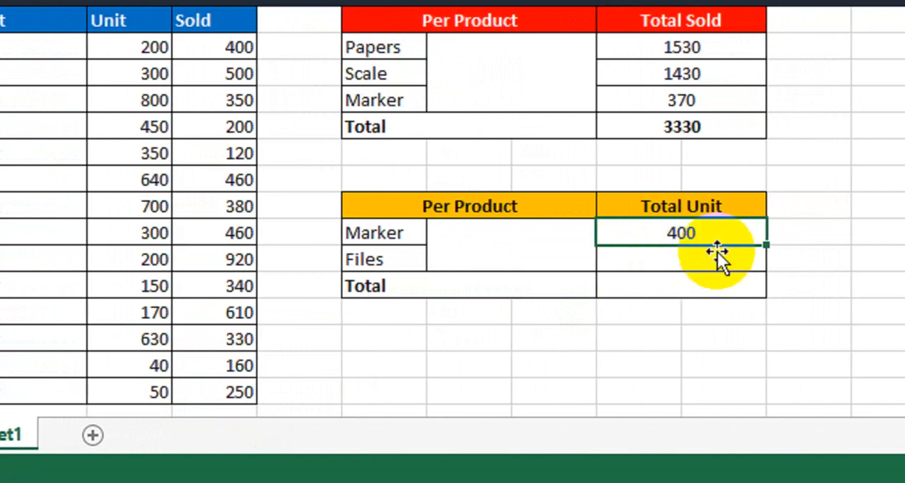
{"action": "left_click_drag", "start_coordinate": [782, 245], "coordinate": [783, 272]}
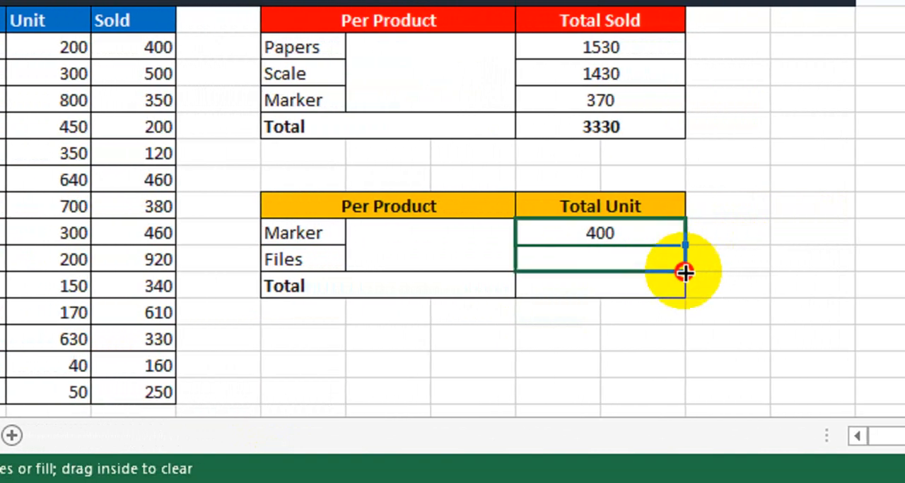
{"action": "left_click_drag", "start_coordinate": [685, 273], "coordinate": [685, 273]}
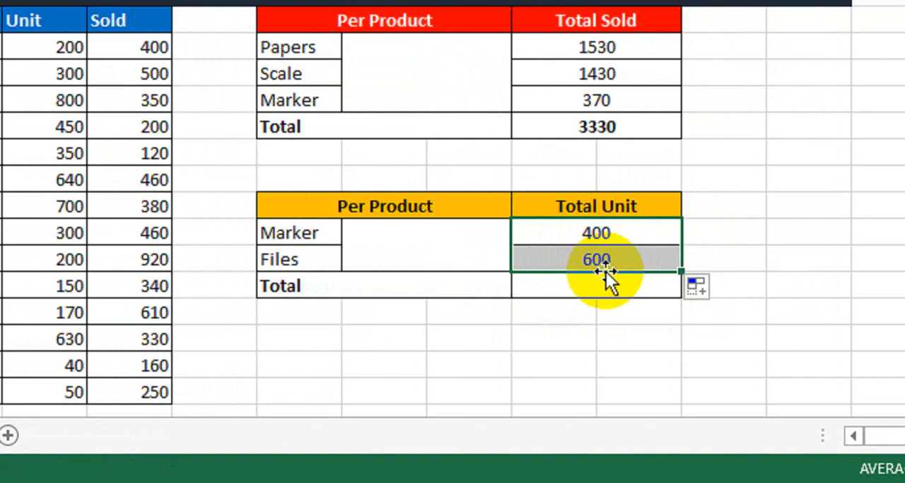
Sum the Marker and Files values in the Total row of the Total Unit table with =SUM(I17:J18)
{"action": "left_click", "coordinate": [592, 284]}
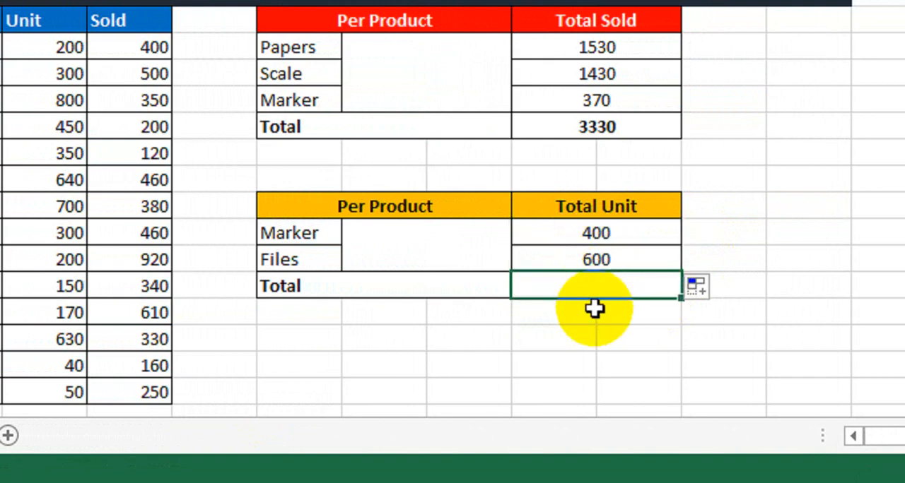
{"action": "type", "text": "=SUM("}
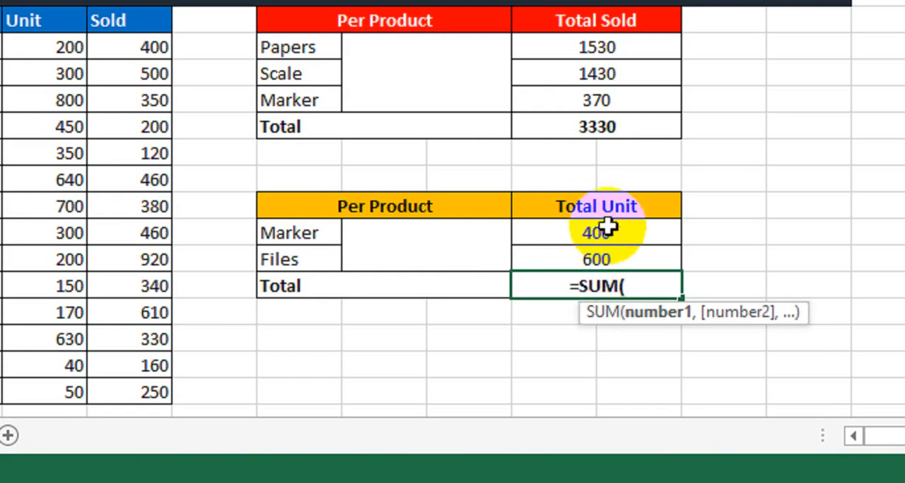
{"action": "left_click_drag", "start_coordinate": [605, 226], "coordinate": [622, 246]}
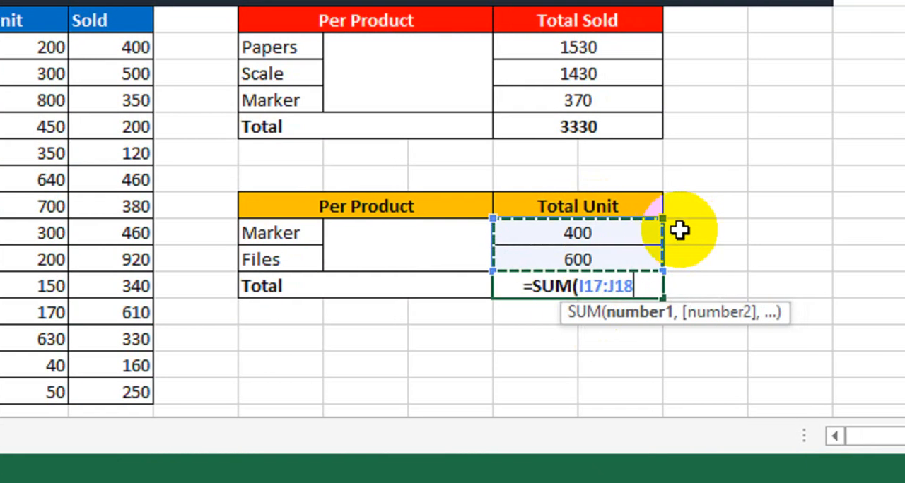
{"action": "type", "text": ")"}
{"action": "key", "text": "Return"}
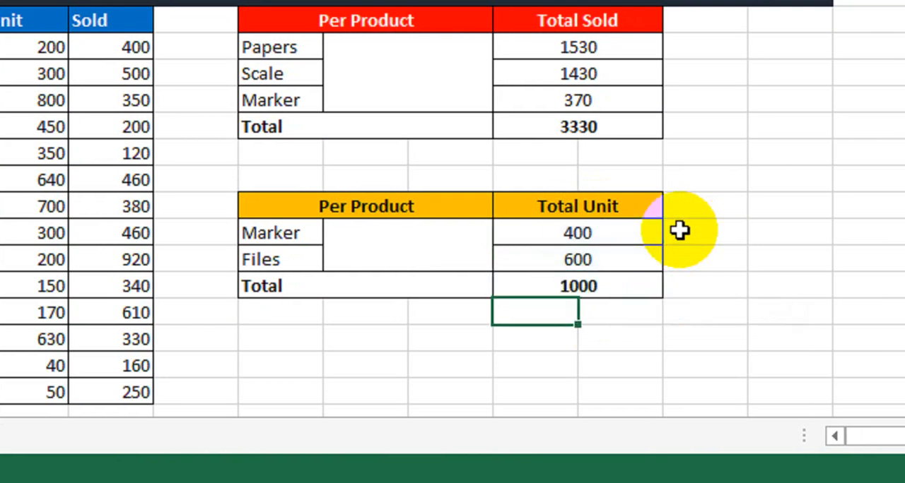
{"action": "left_click", "coordinate": [612, 286]}
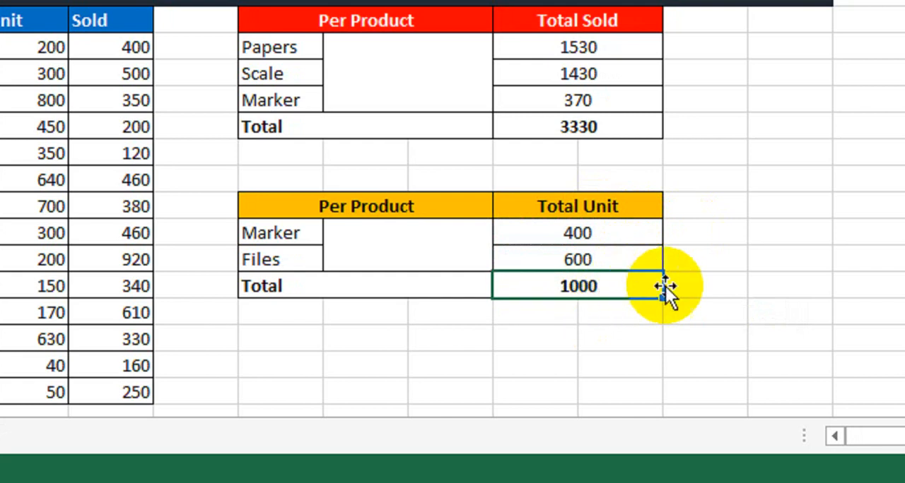